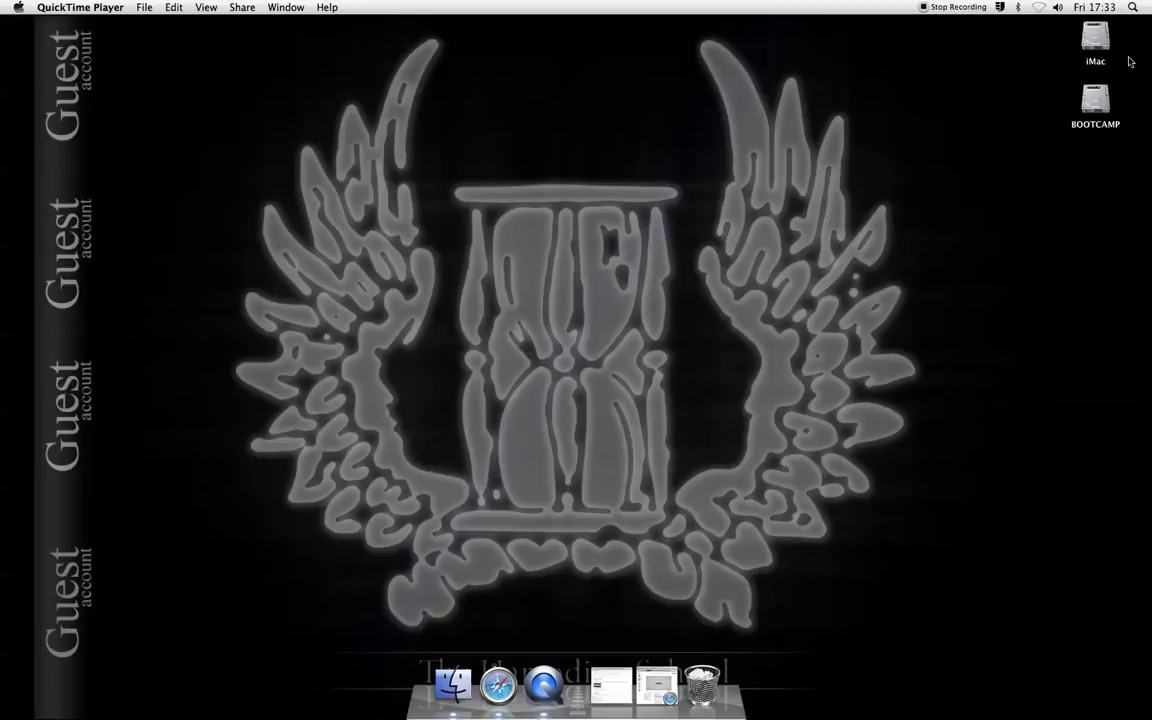
Launch iMovie from a Spotlight search for 'i'
left_click(1132, 8)
type("i")
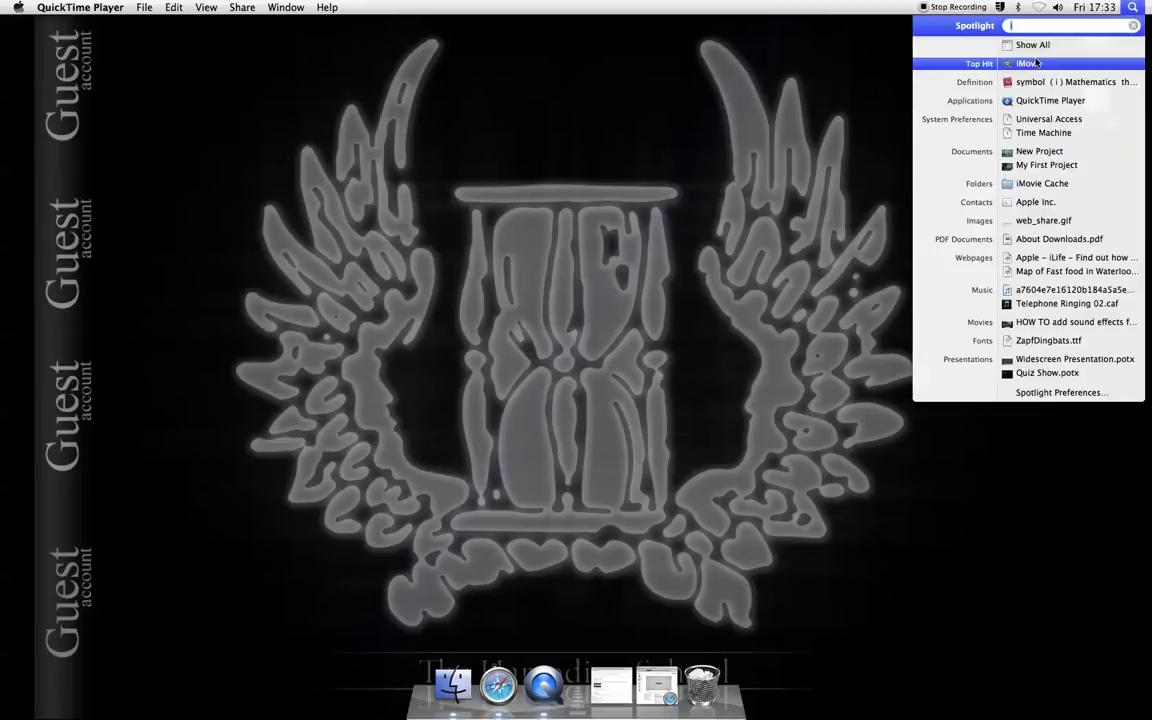
left_click(1030, 63)
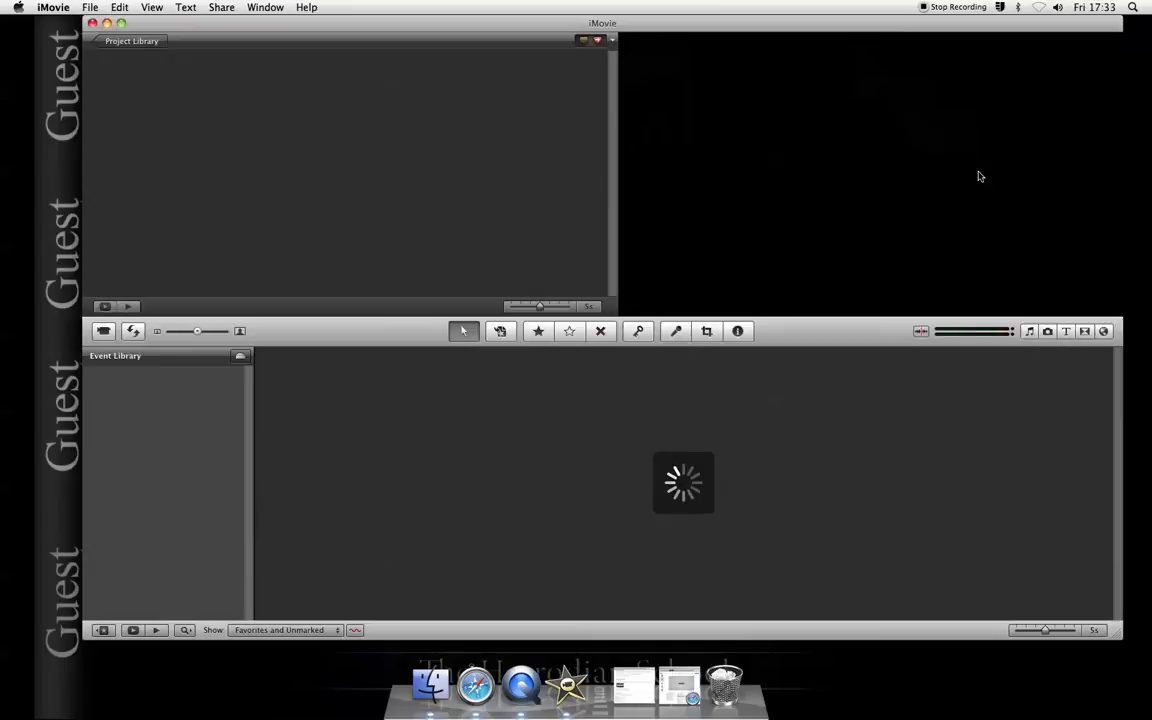
Reposition the iMovie window and bring up the Titles browser
left_click_drag(649, 28, 613, 36)
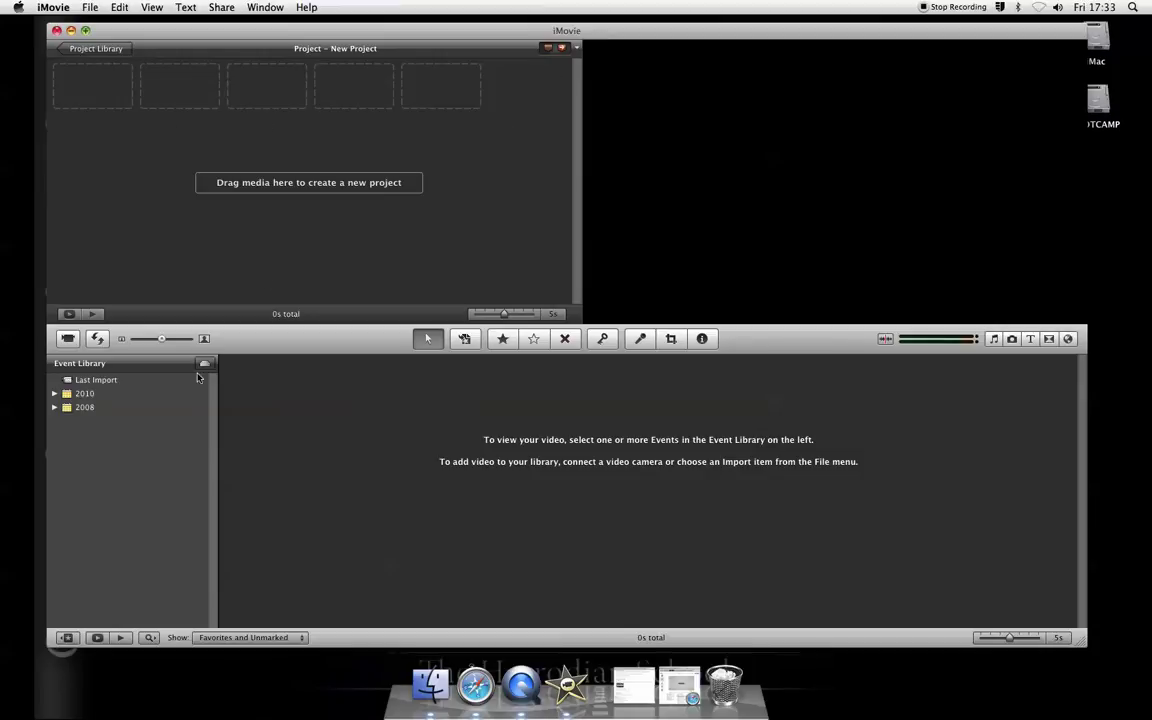
left_click(1031, 340)
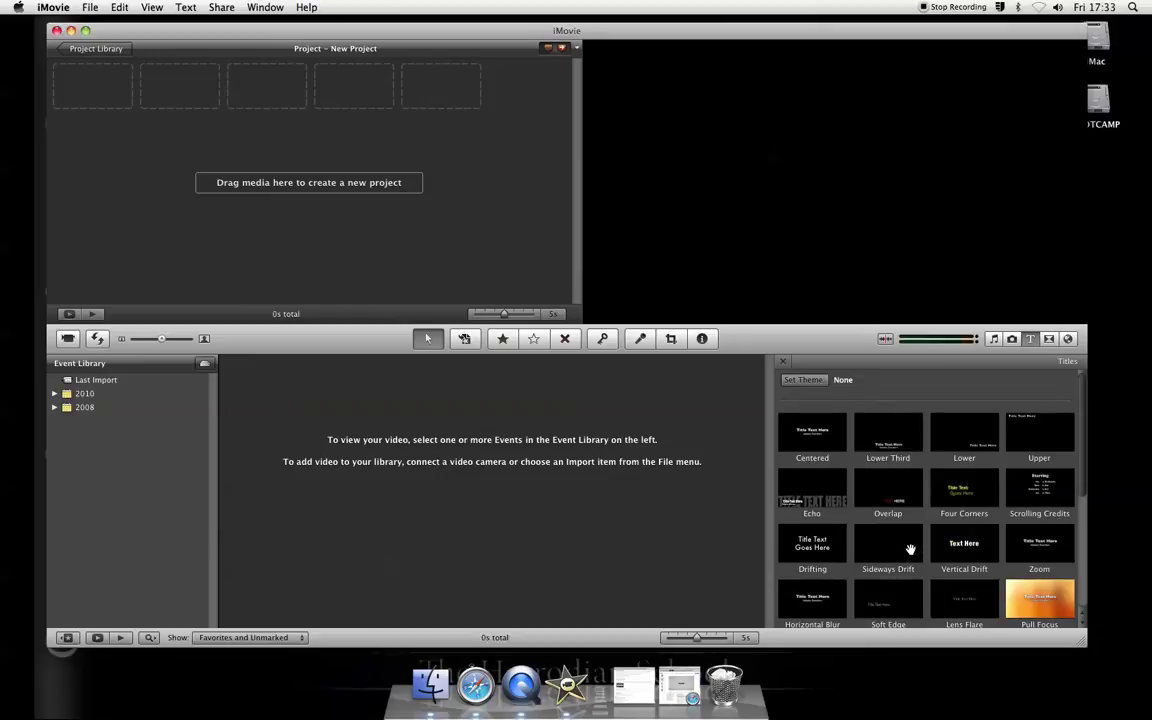
Add a Sideways Drift title clip to the project with the Stars background
mouse_move(887, 541)
left_mouse_down()
mouse_move(120, 93)
mouse_move(87, 97)
left_mouse_up()
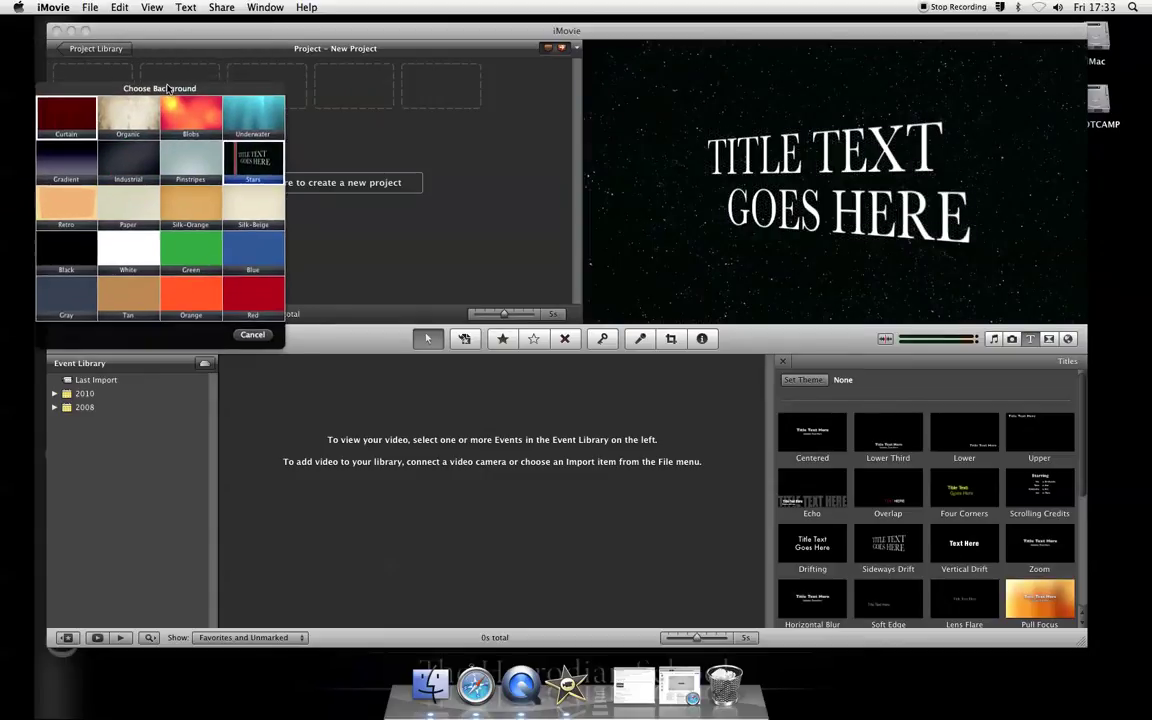
left_click(357, 224)
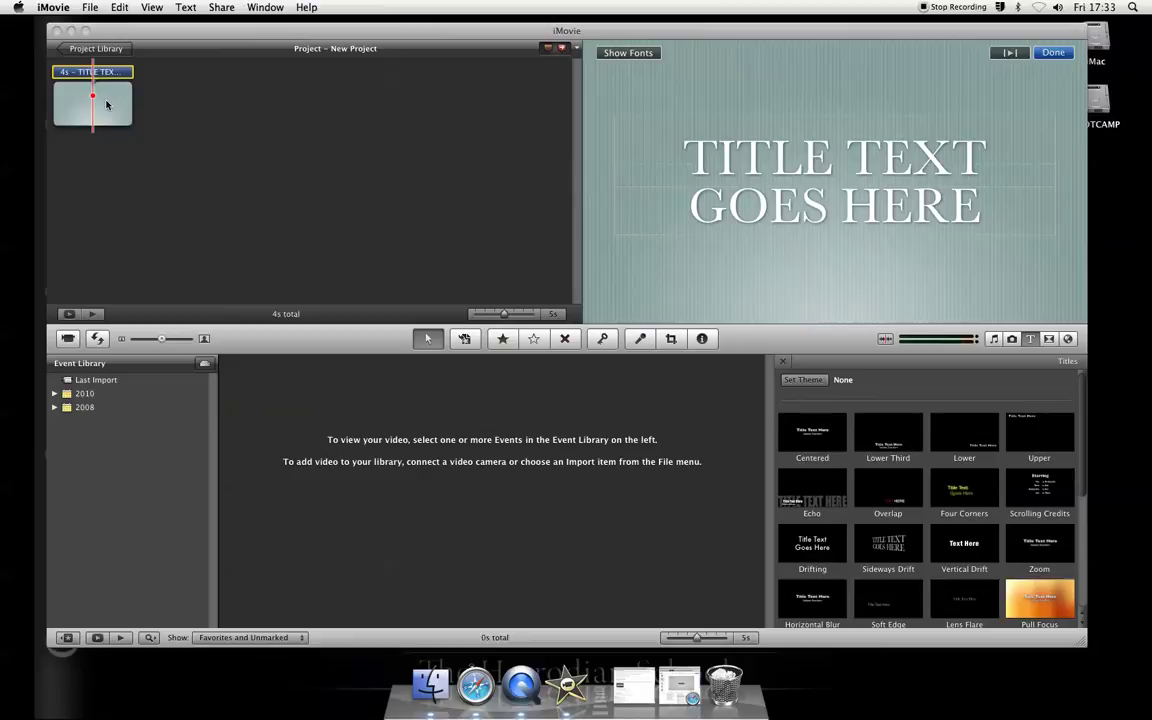
double_click(98, 79)
left_click(210, 76)
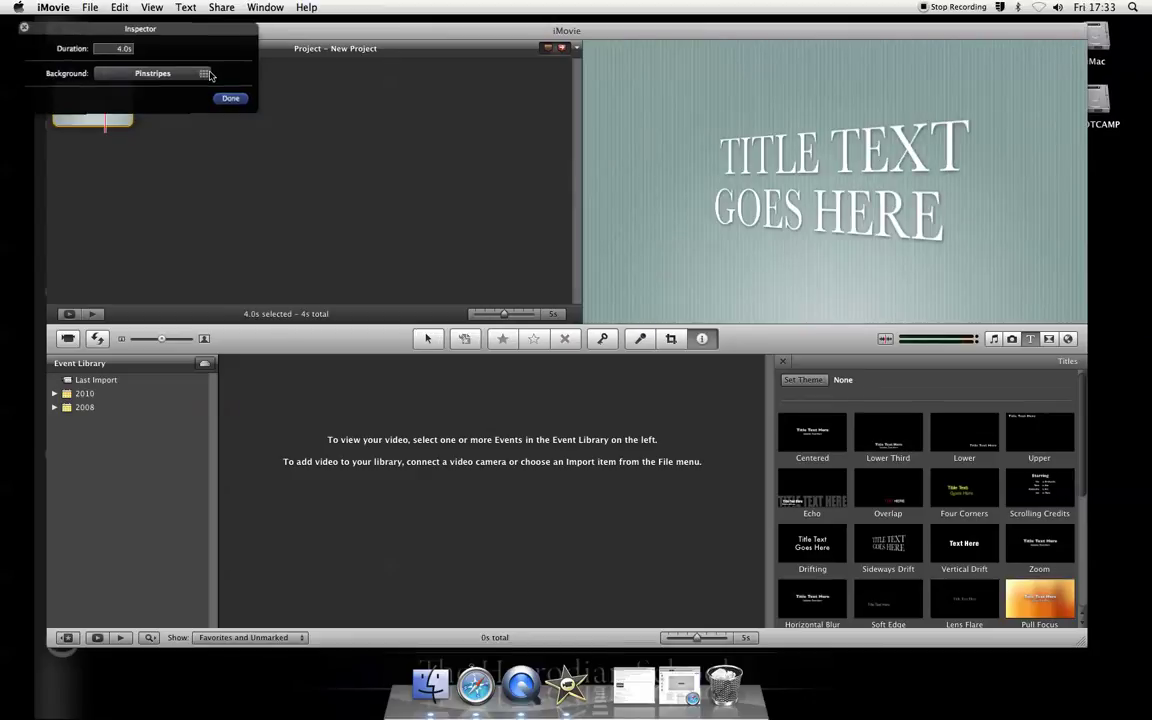
left_click(233, 101)
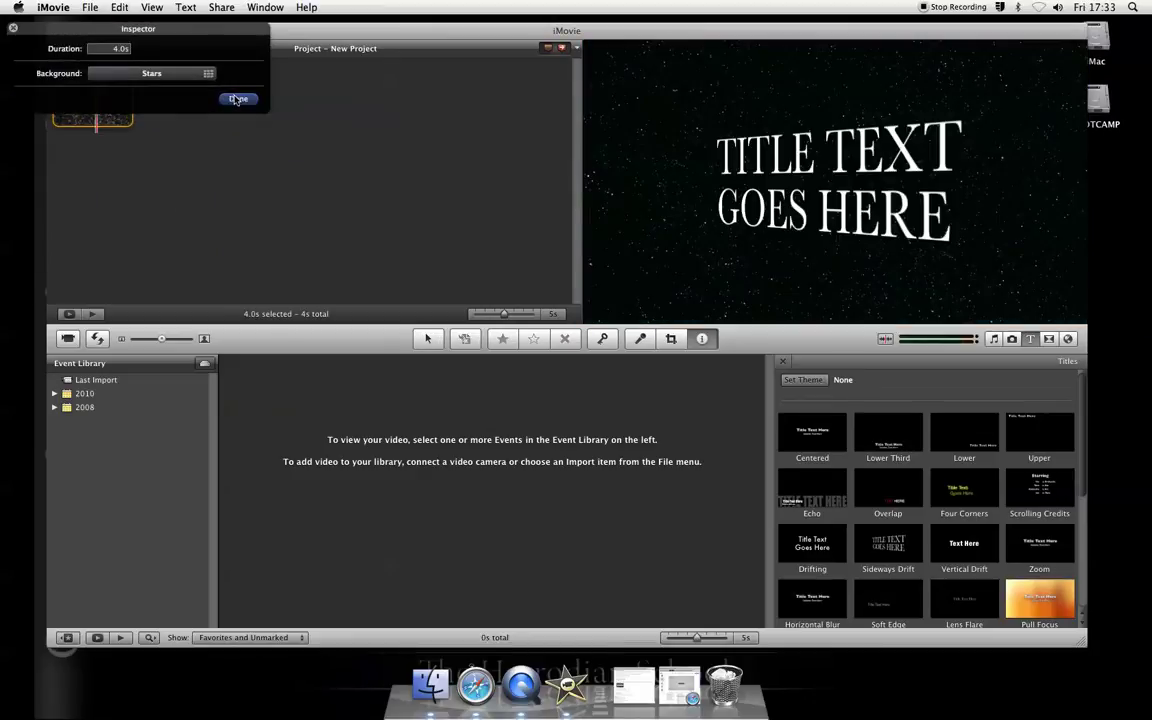
left_click(247, 102)
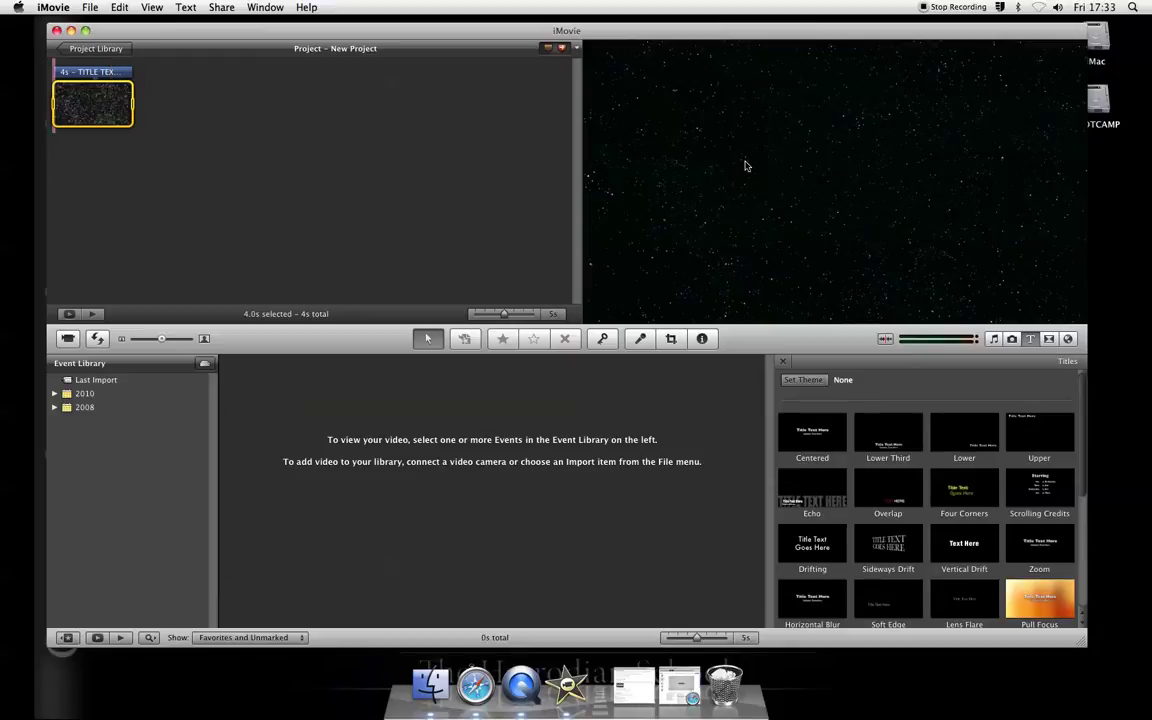
Replace the two placeholder title lines with 'Opening' and 'Credits'
left_click(752, 184)
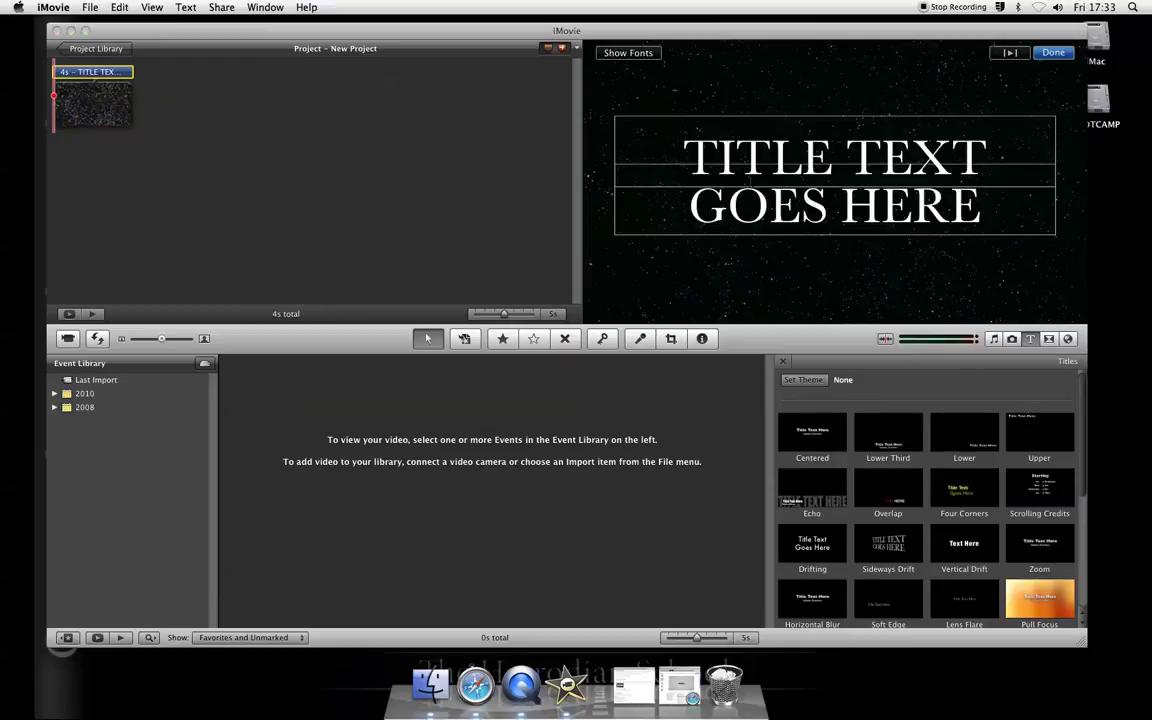
left_click(690, 155)
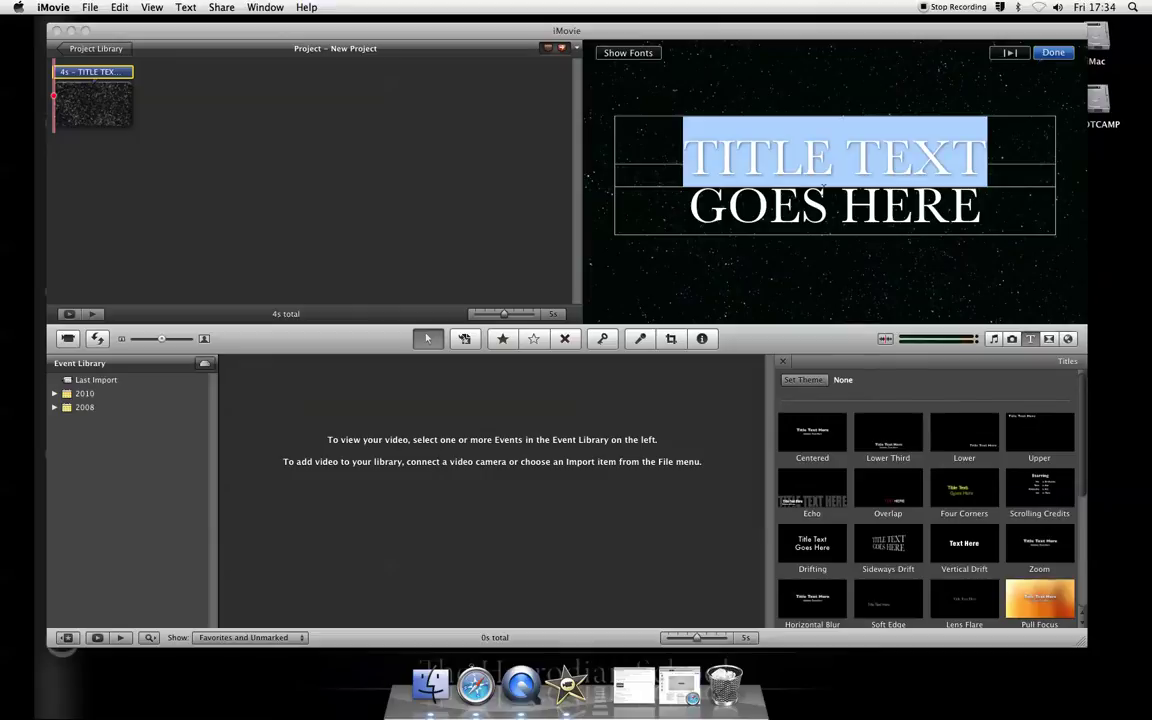
type("Openin")
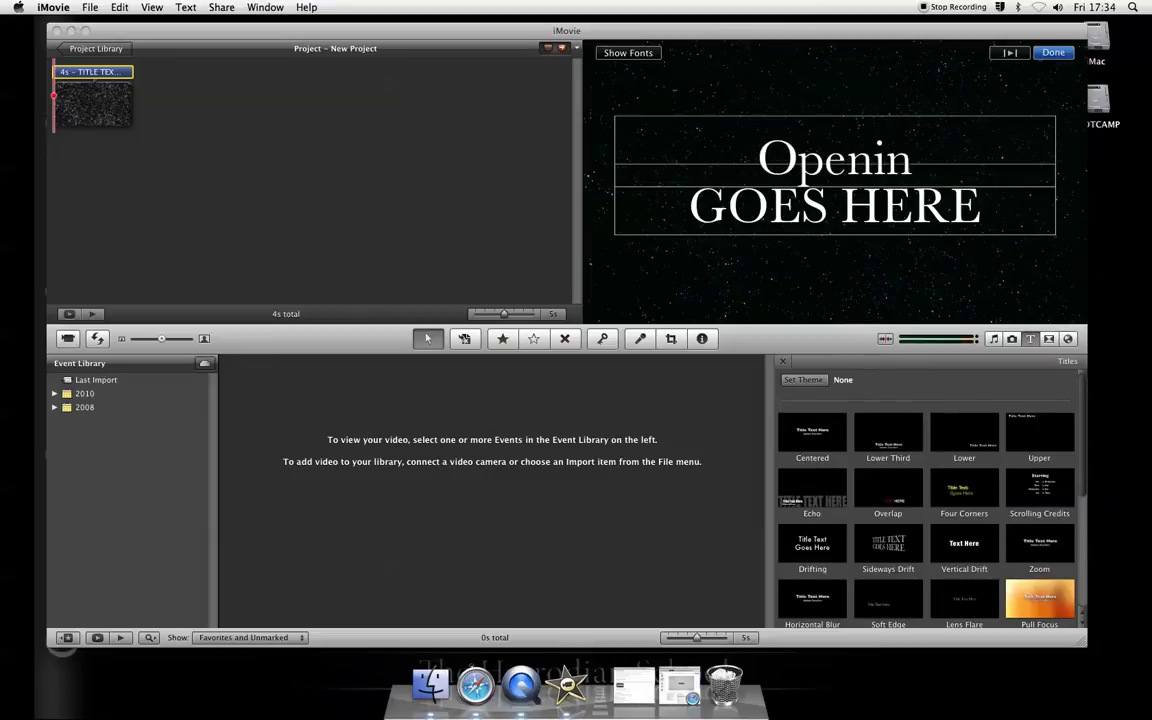
type("g")
left_click(852, 217)
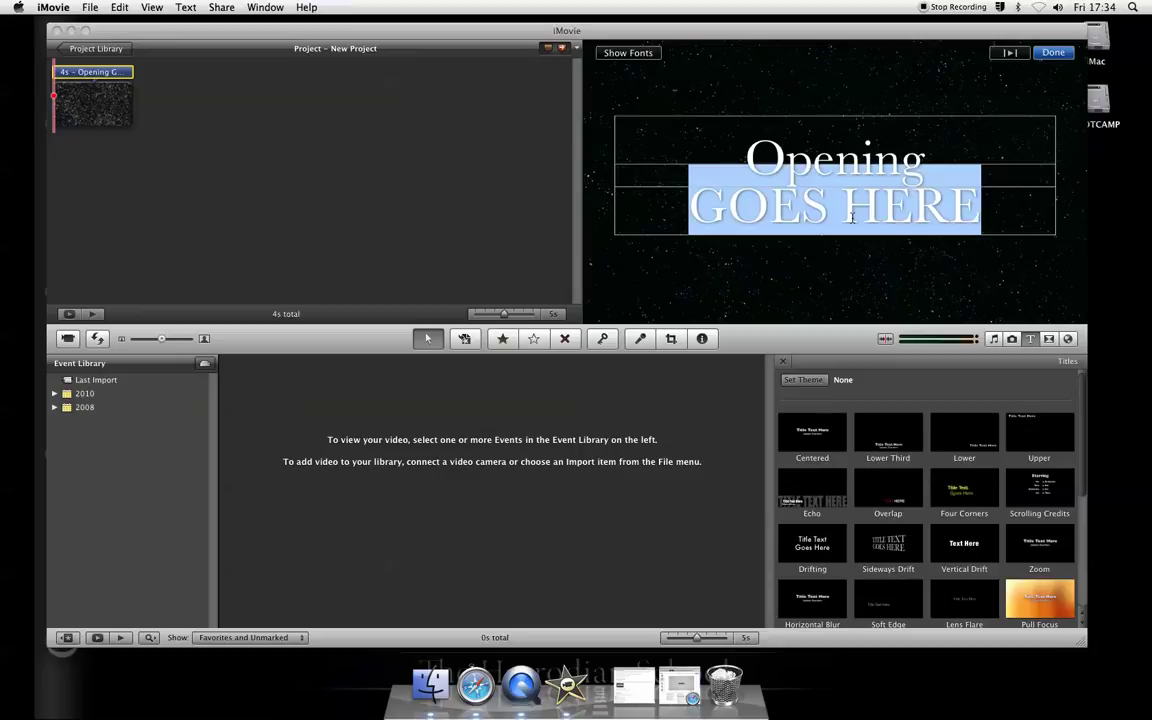
type("Credits")
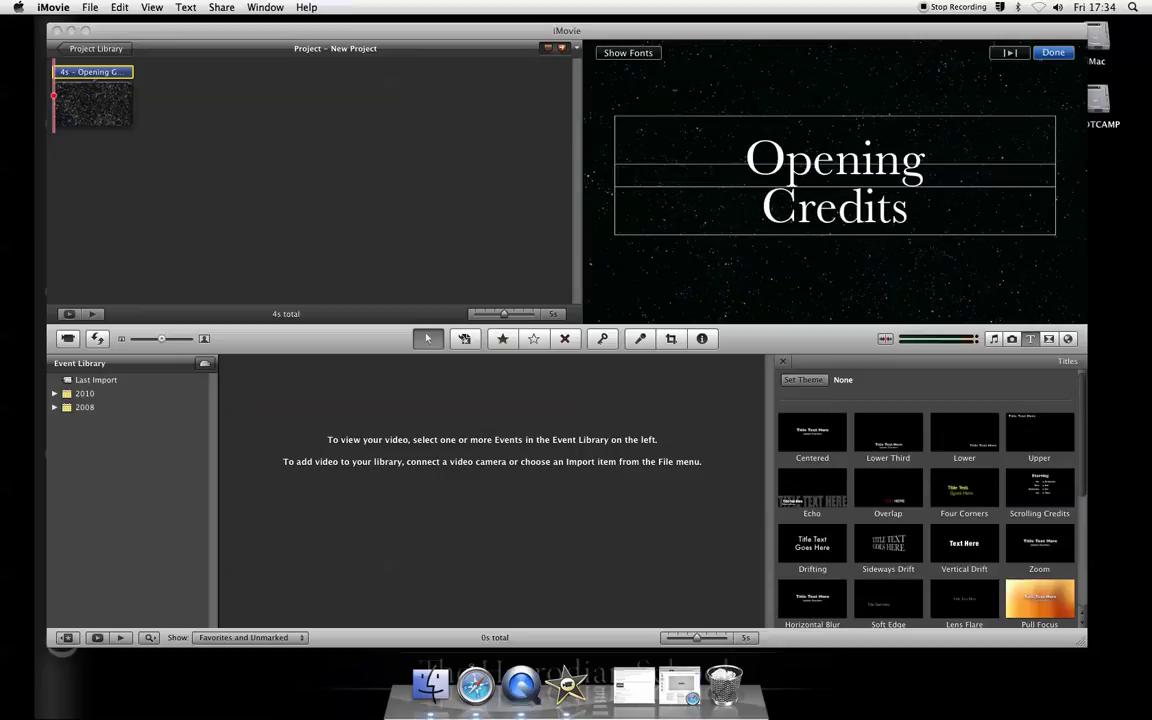
left_click(626, 54)
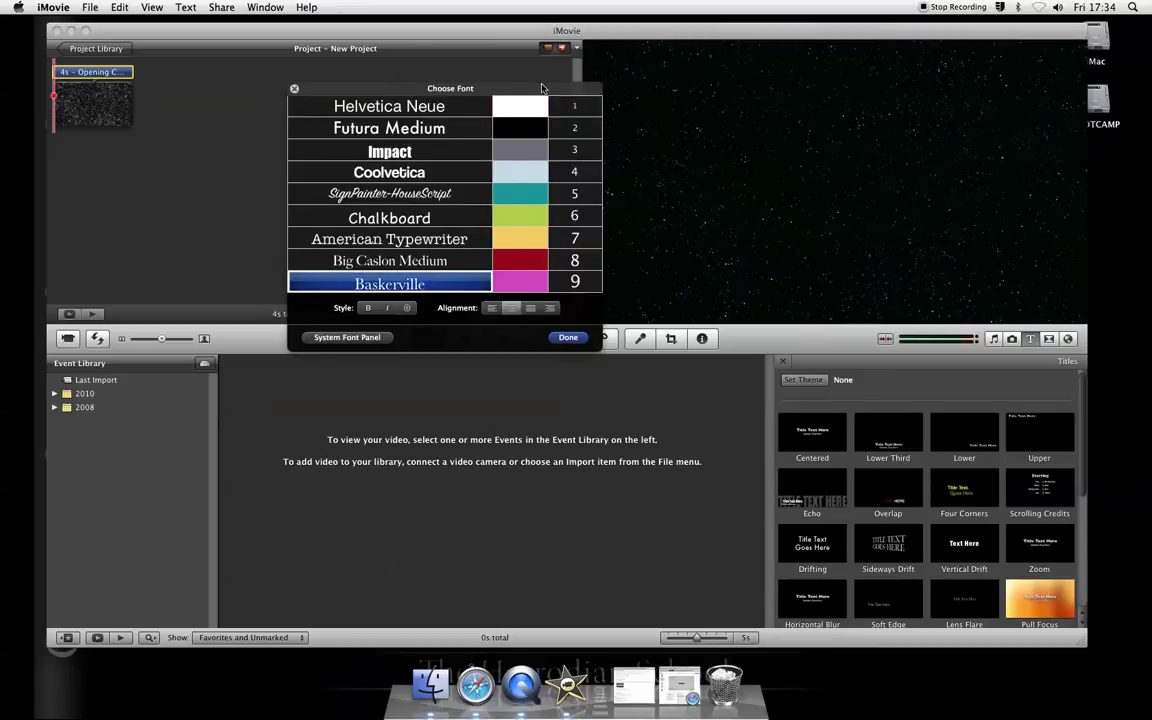
Style the title in red Coolvetica at size 8 and close title editing
left_click_drag(541, 88, 475, 85)
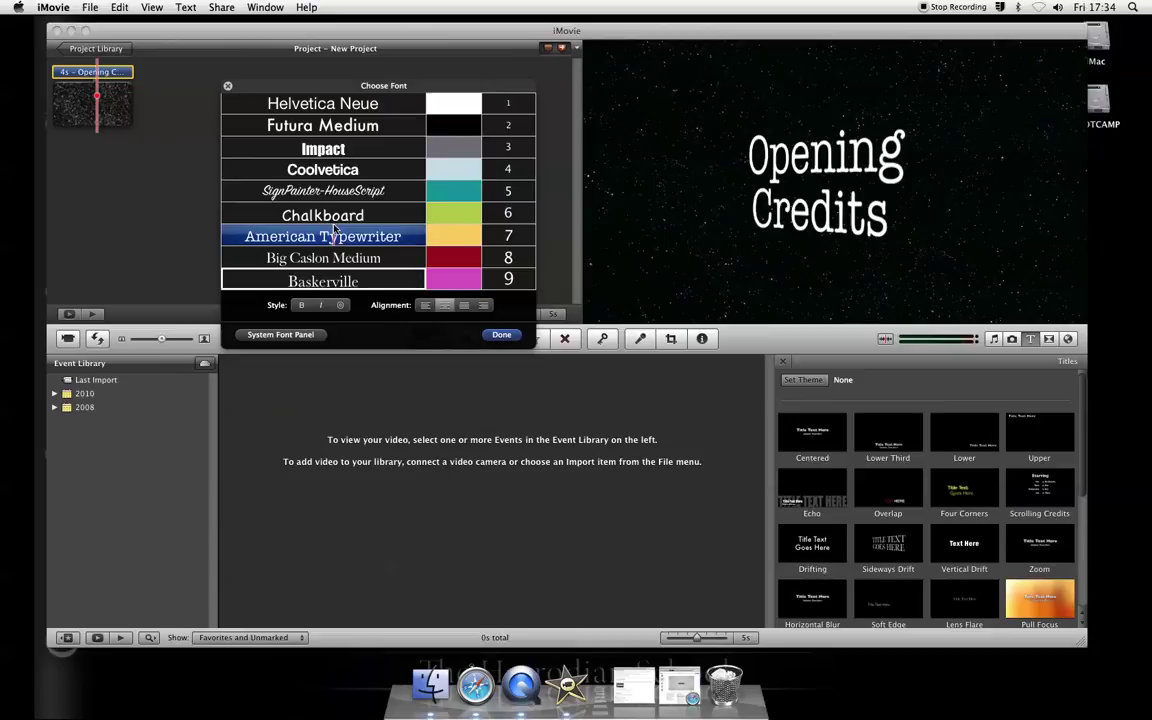
left_click(320, 172)
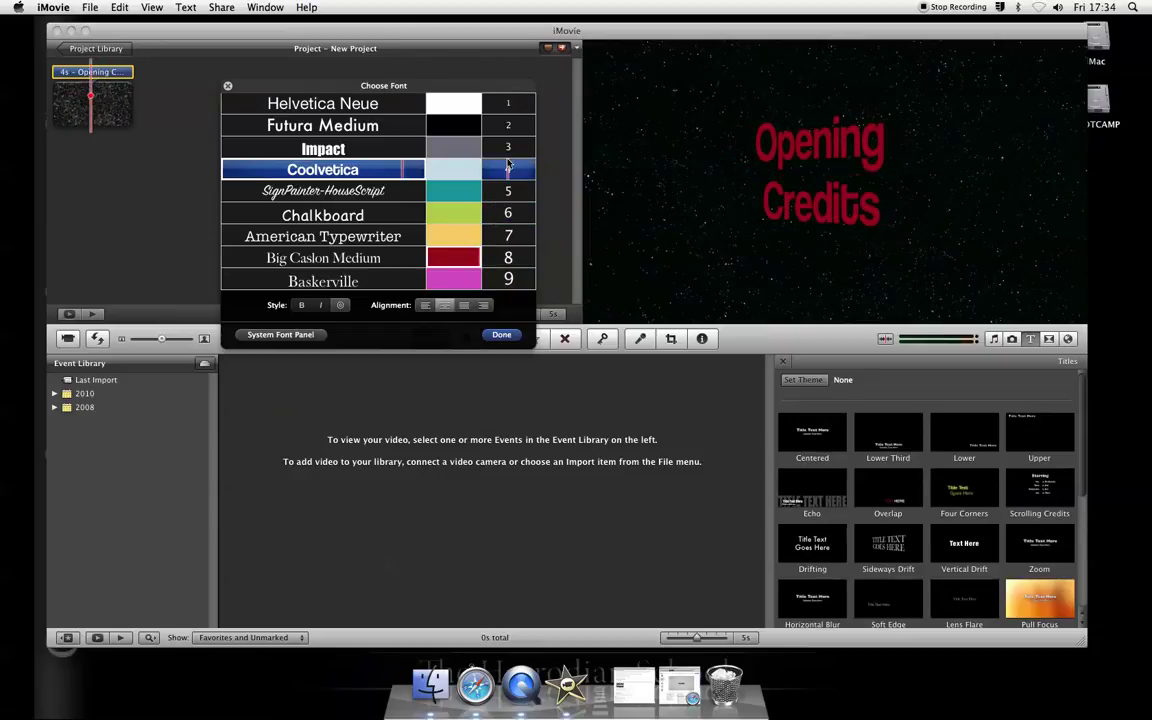
left_click(516, 259)
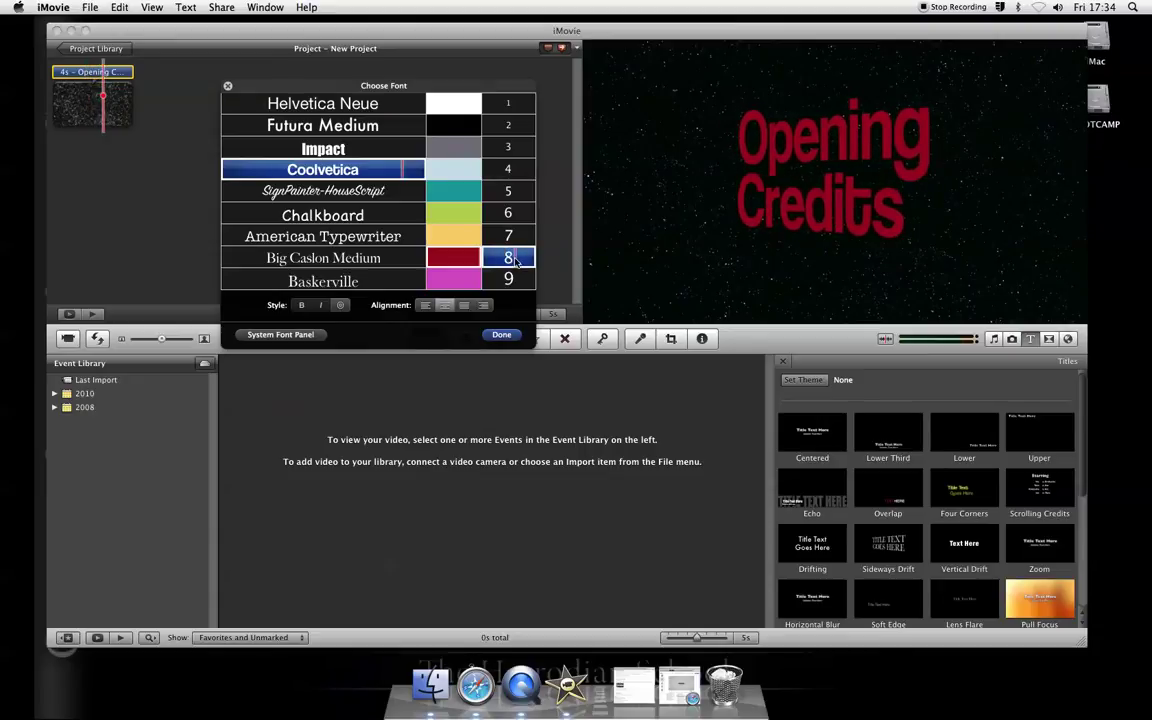
left_click(503, 335)
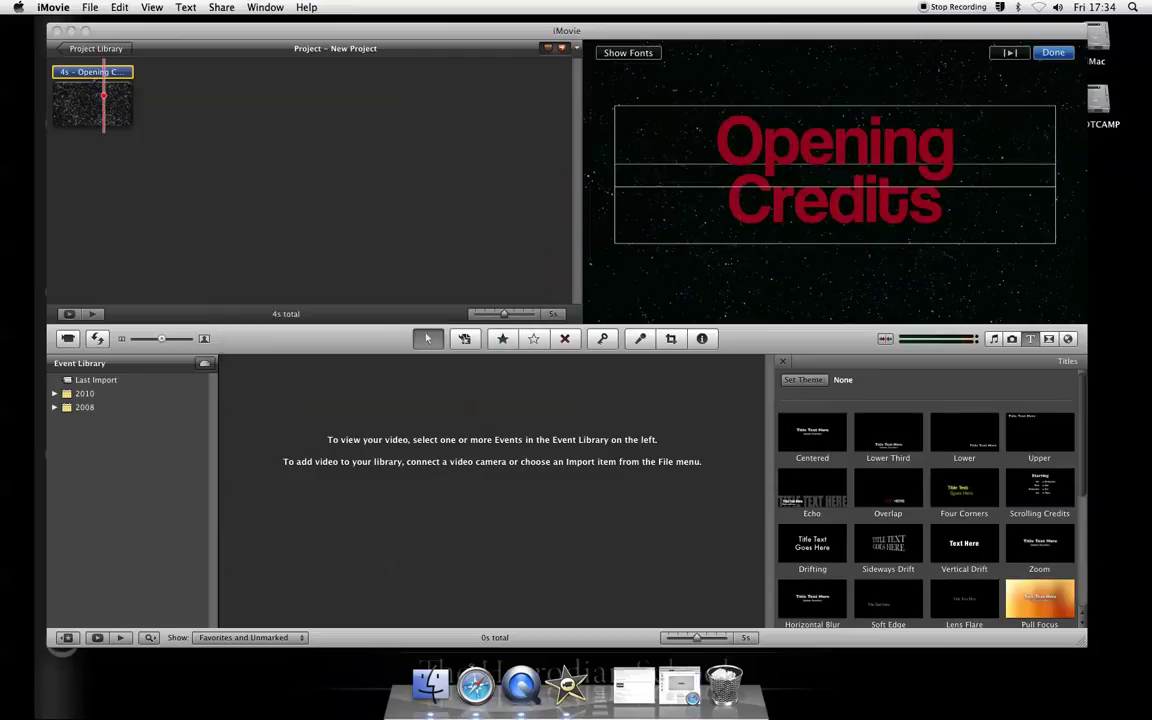
left_click(1053, 53)
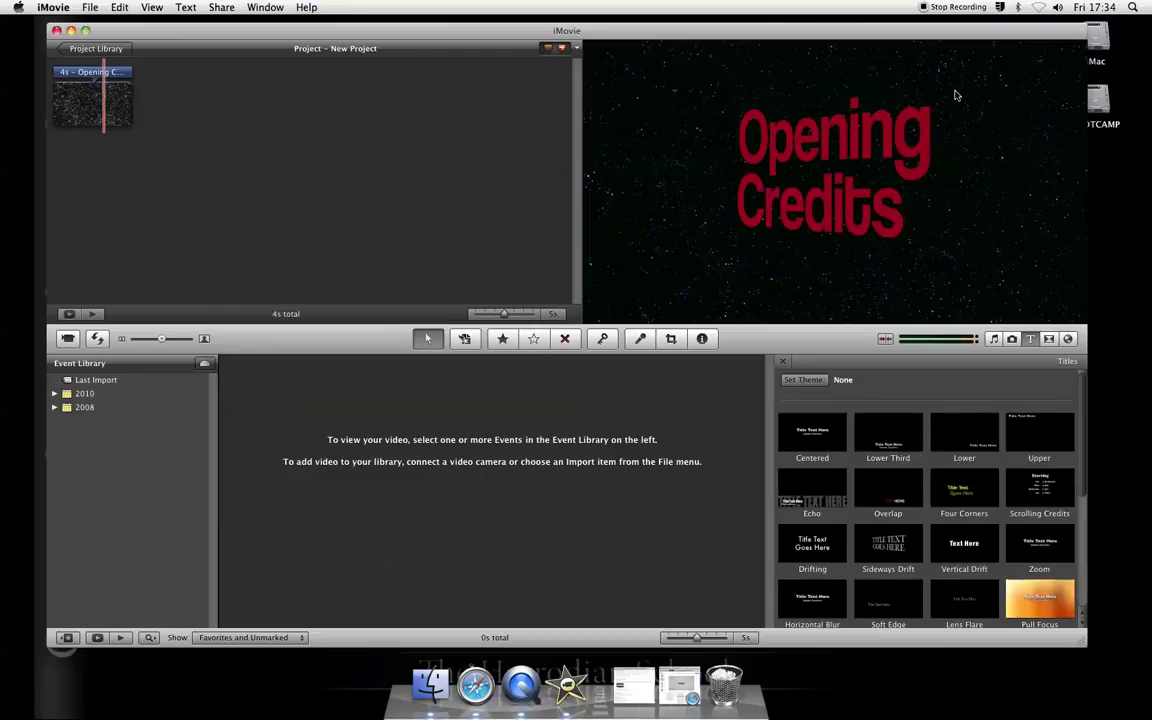
mouse_move(57, 105)
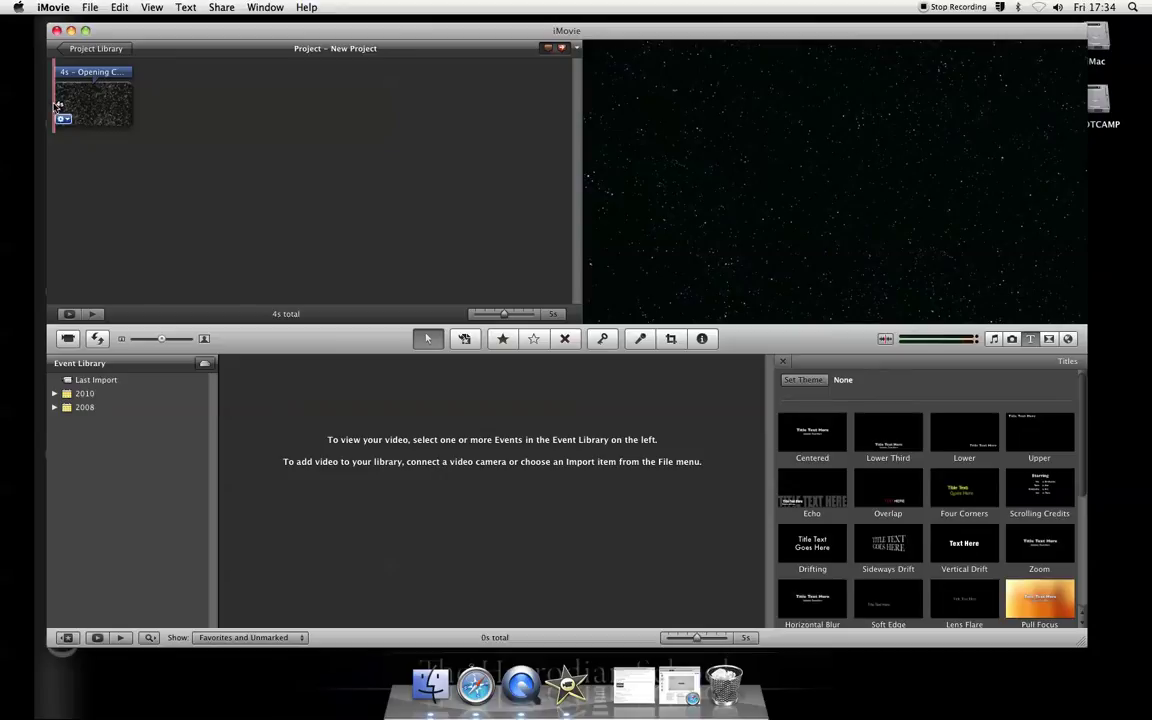
Play back the Opening Credits title to preview it
key("space")
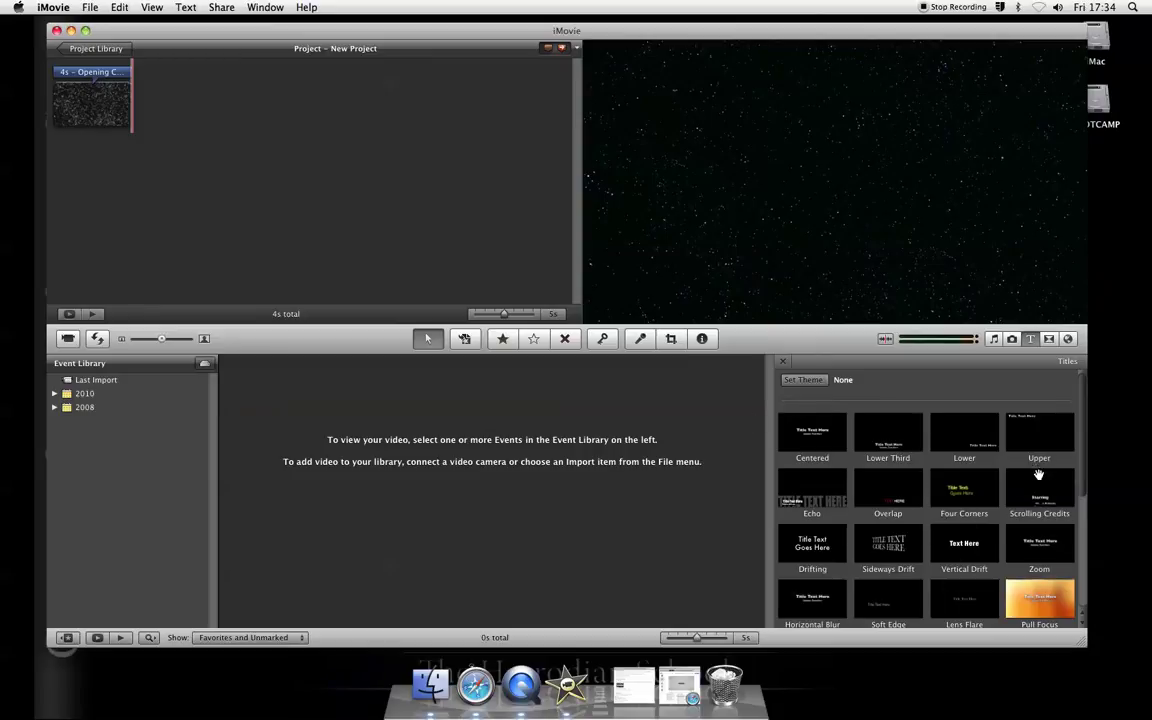
Add a Scrolling Credits title on Stars, styled in red Coolvetica at size 2
mouse_move(1040, 488)
left_mouse_down()
mouse_move(968, 366)
mouse_move(221, 116)
left_mouse_up()
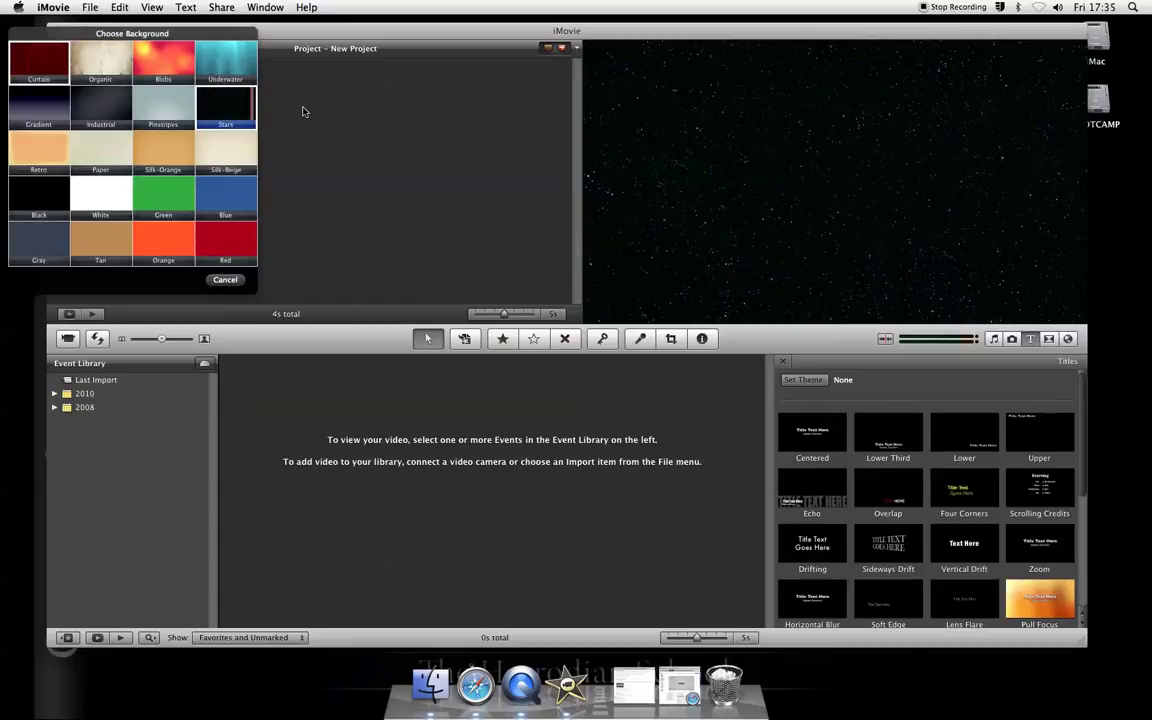
left_click(226, 107)
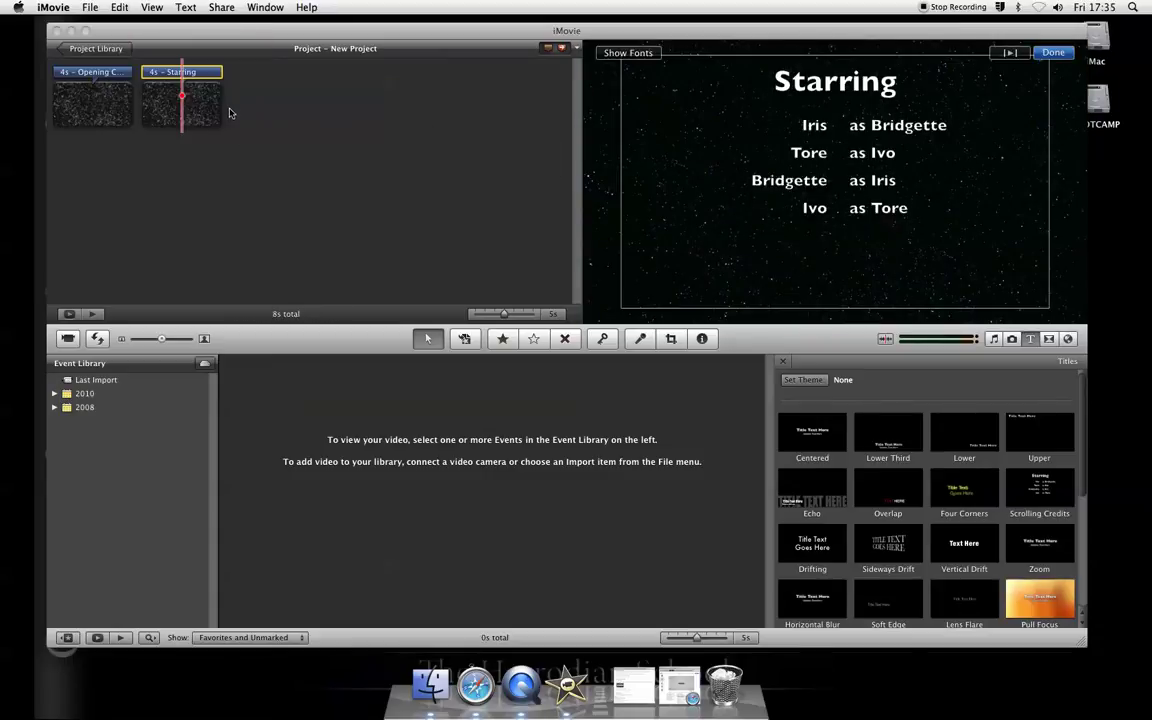
left_click(630, 52)
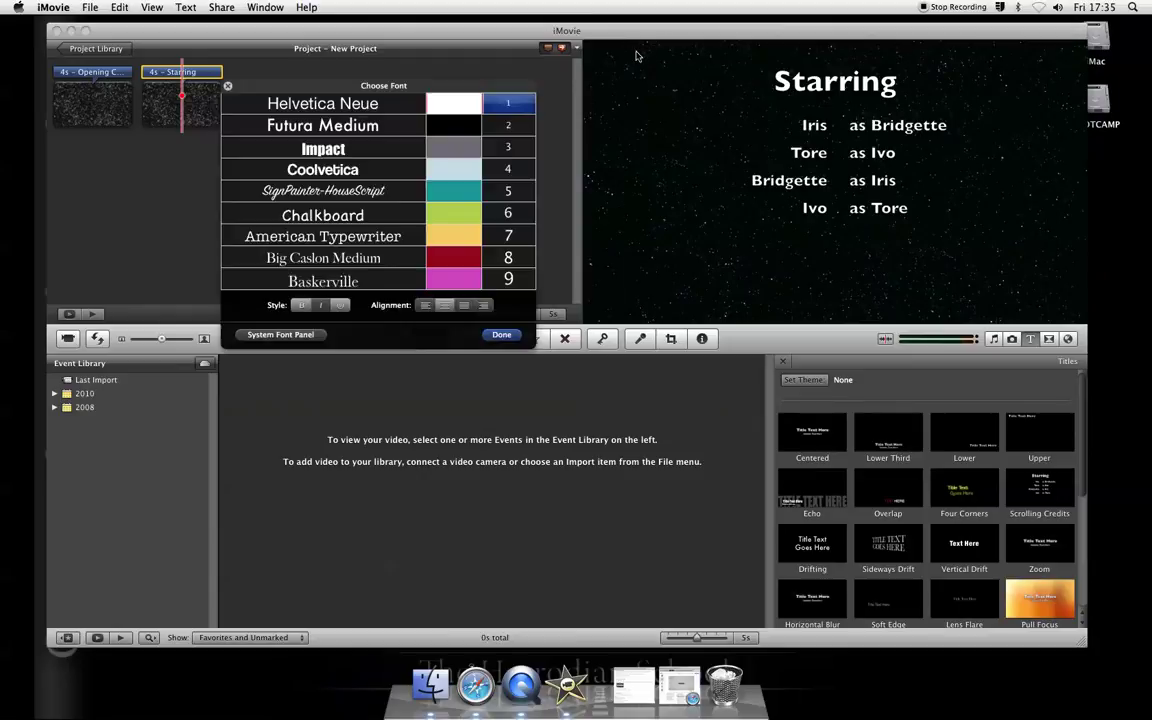
left_click(338, 172)
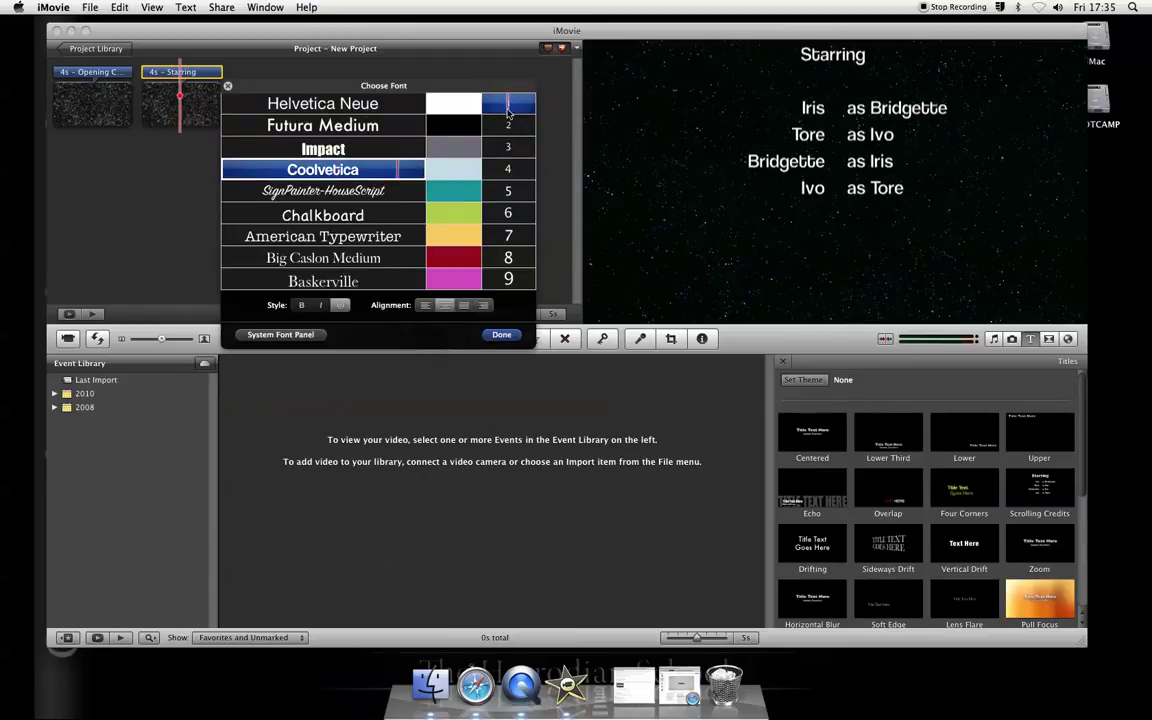
left_click(511, 124)
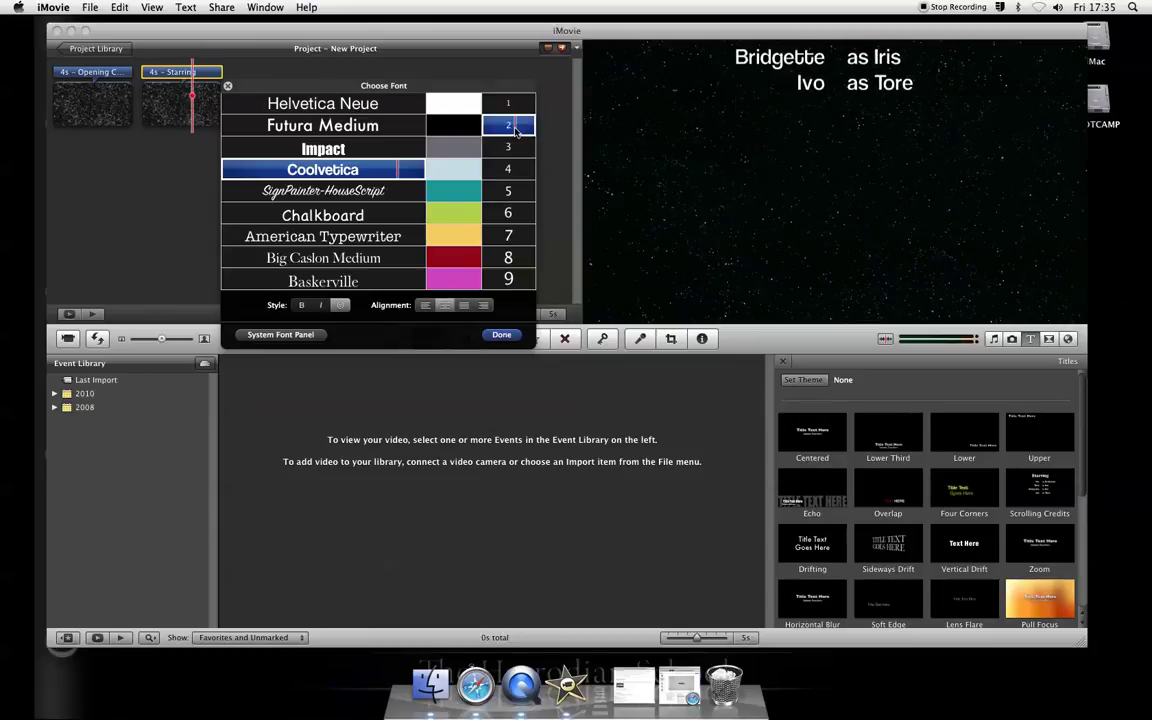
left_click(458, 259)
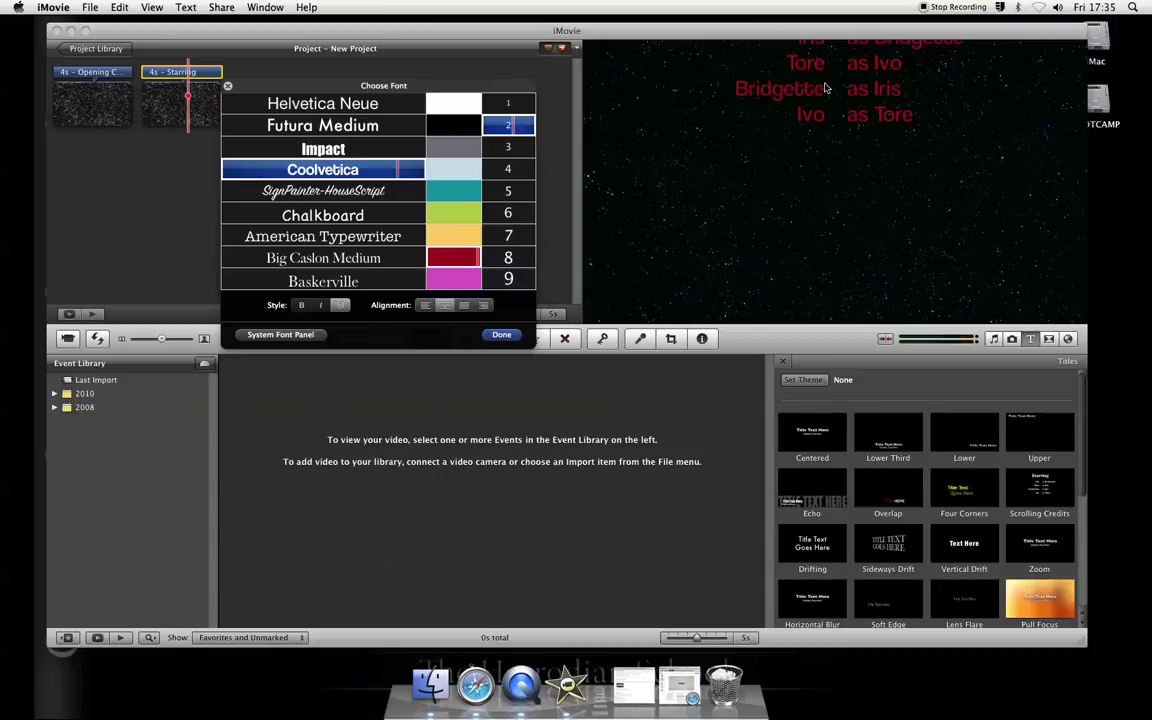
Replace the first cast line 'Iris … Bridgette' with 'Me as Me'
left_click(500, 336)
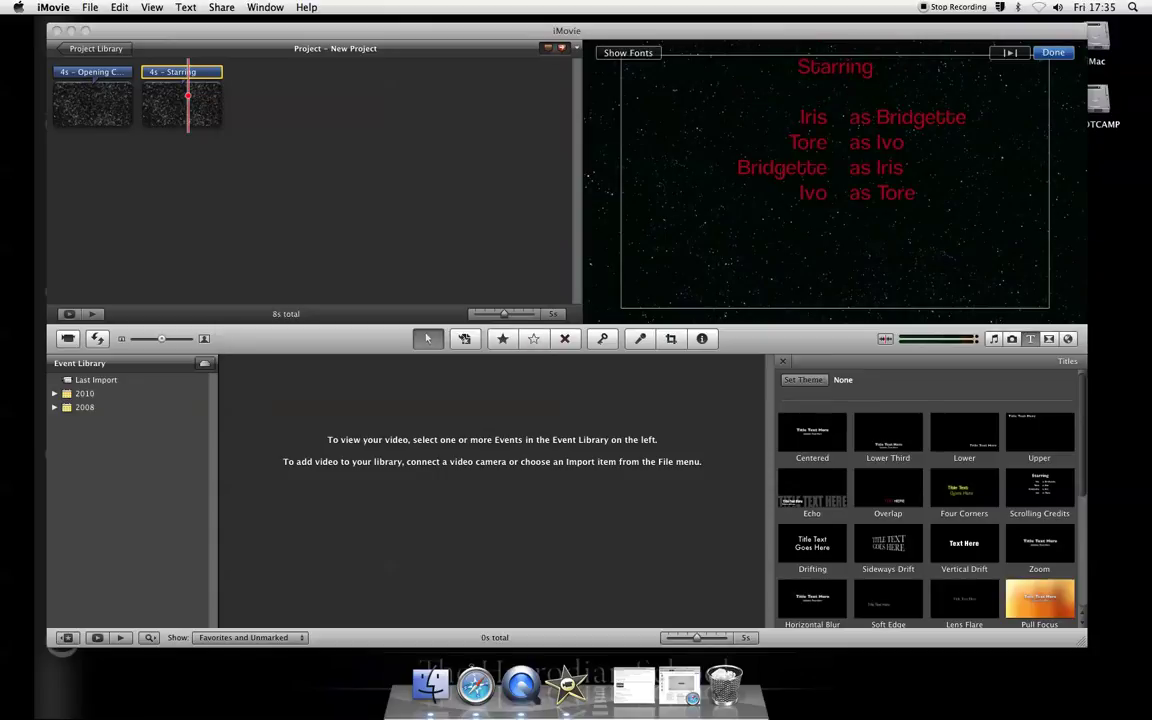
left_click(809, 70)
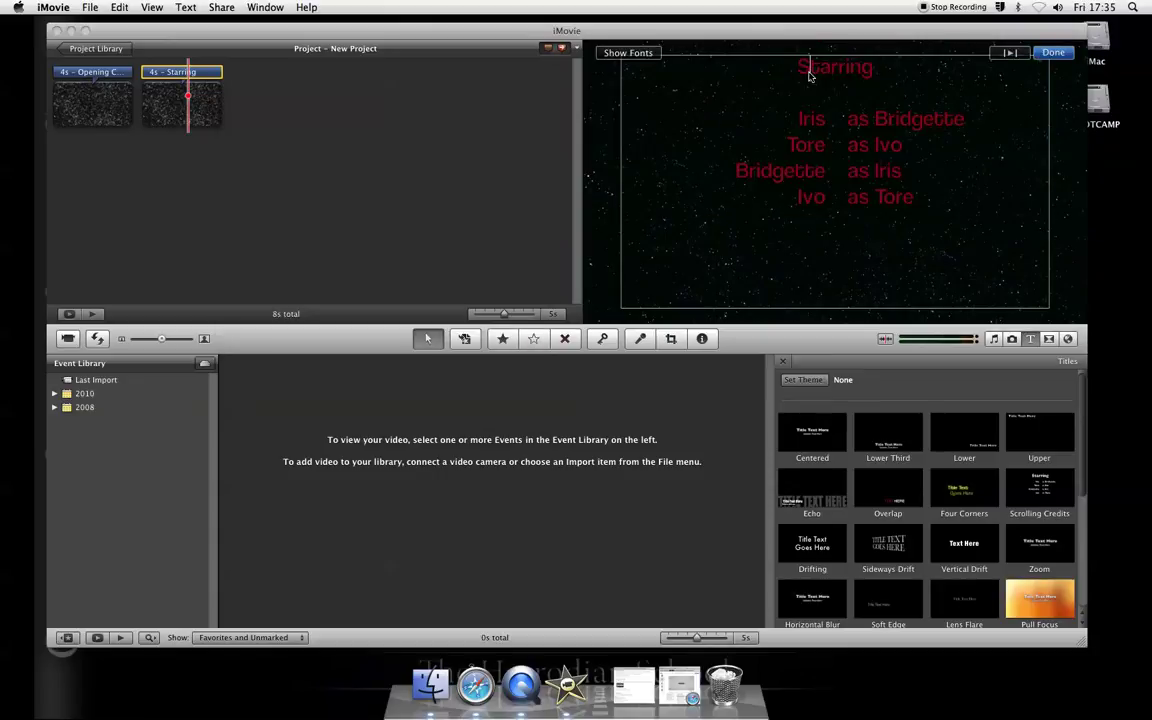
left_click(809, 121)
key("Right")
key("Right")
key("Right")
key("Right")
key("BackSpace")
key("BackSpace")
left_click(881, 122)
type("Me")
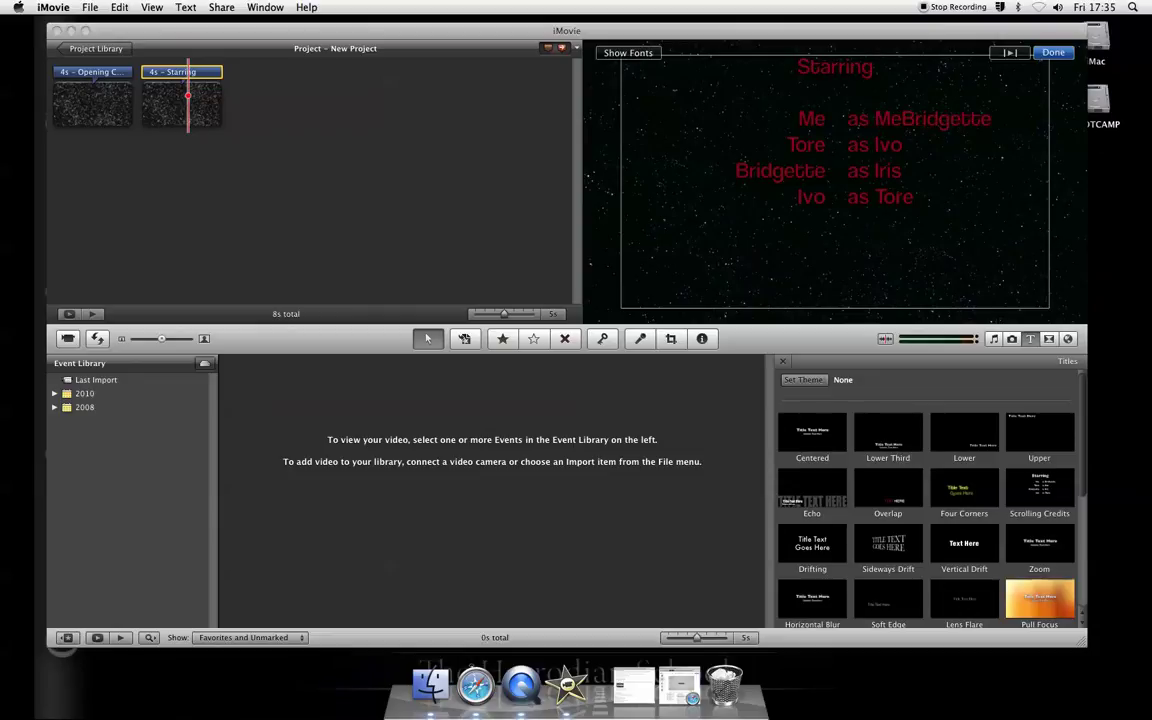
key("Delete")
key("Delete")
key("Delete")
key("Delete")
key("Delete")
key("Delete")
Delete the remaining Tore, Bridgette and Ivo cast lines and finish editing the credits
key("shift+Down")
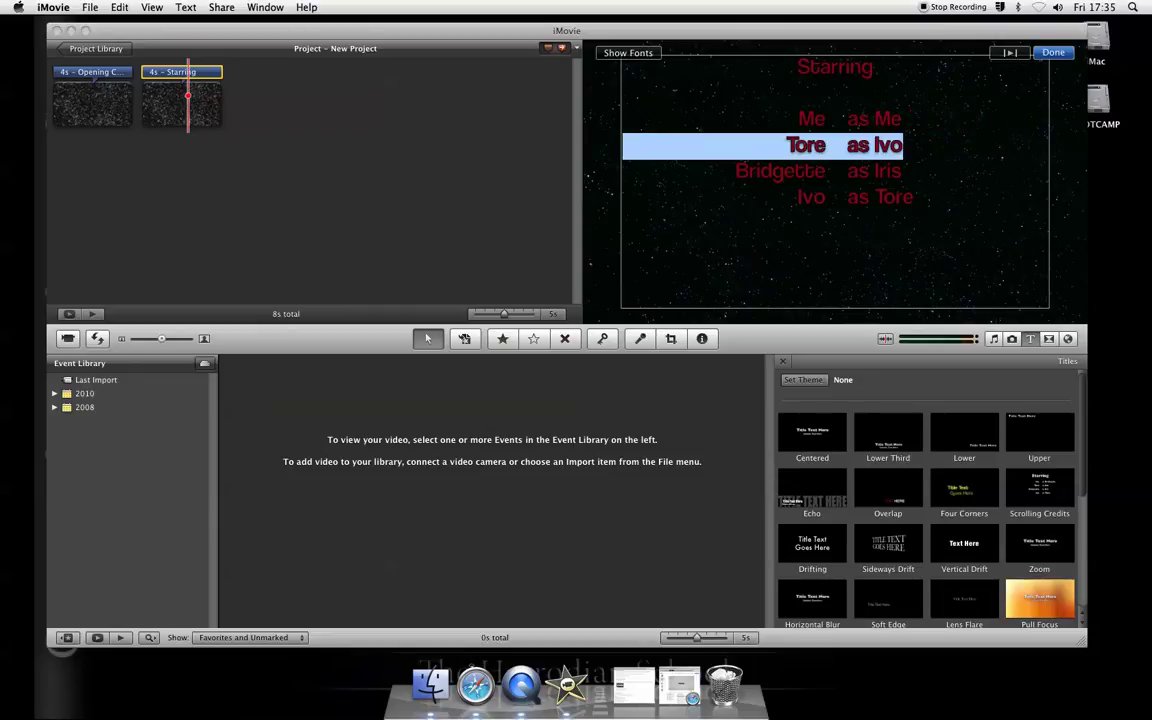
key("shift+Down")
key("shift+Down")
key("BackSpace")
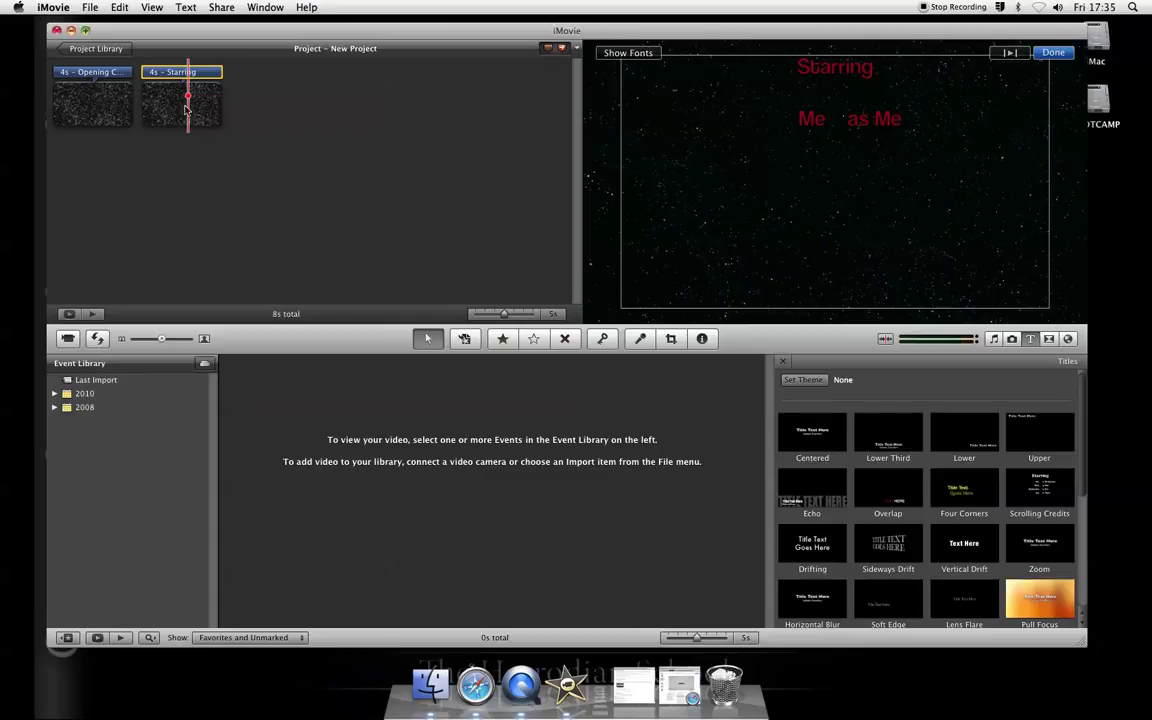
left_click(1053, 52)
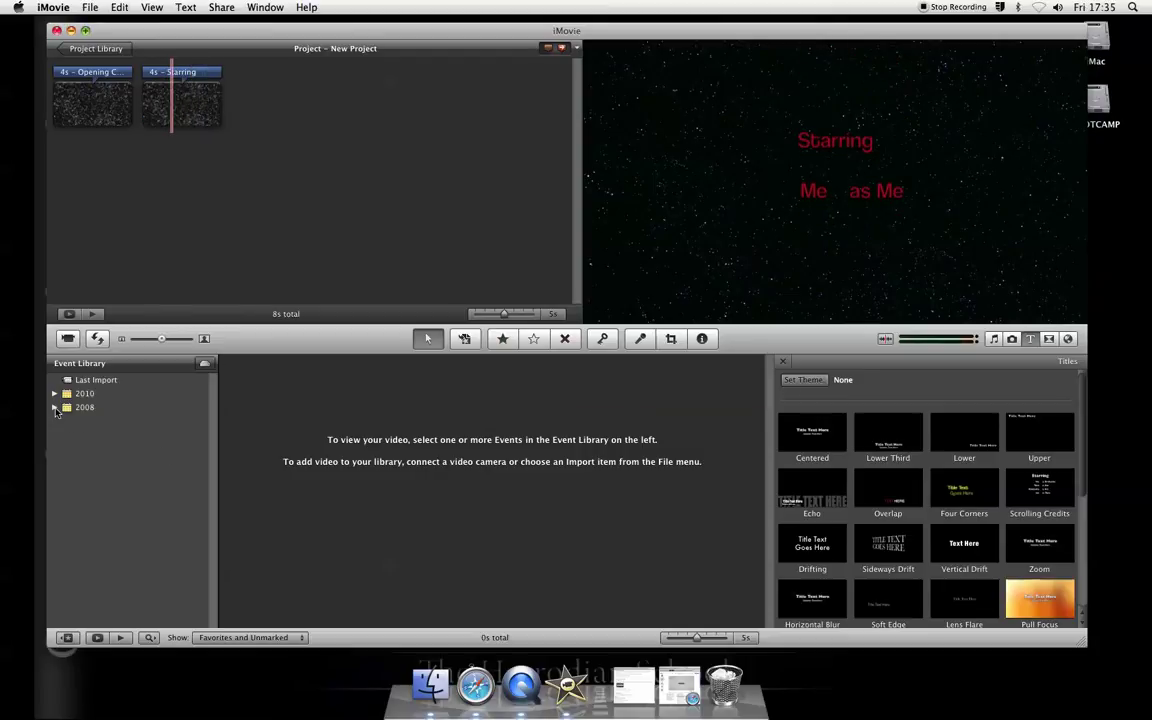
Show the clips of the New Event 21-01-2010 3 event in the 2008 folder
left_click(55, 408)
left_click(118, 423)
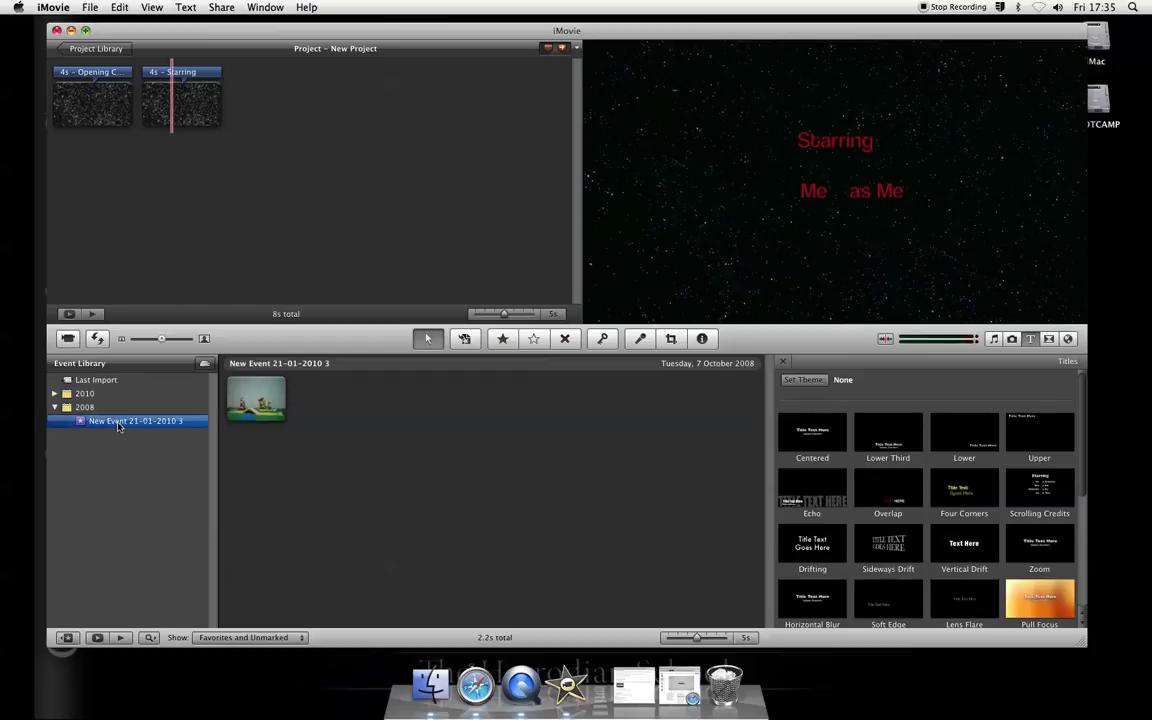
left_click(90, 8)
mouse_move(106, 260)
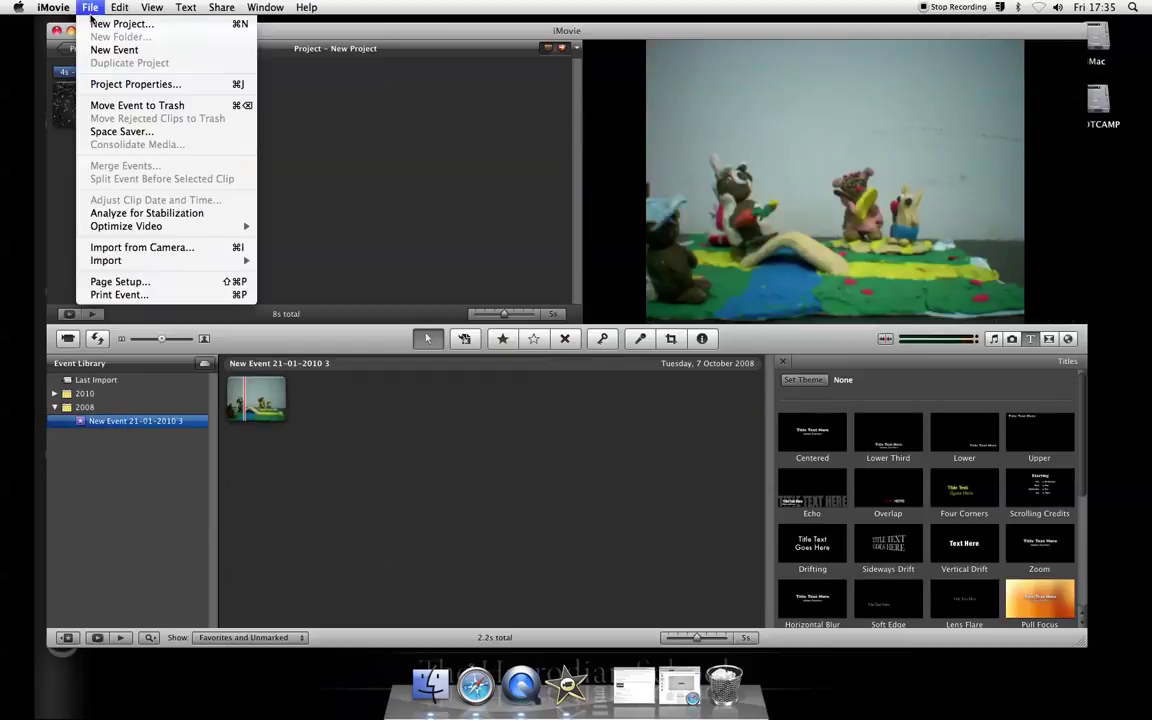
left_click(375, 411)
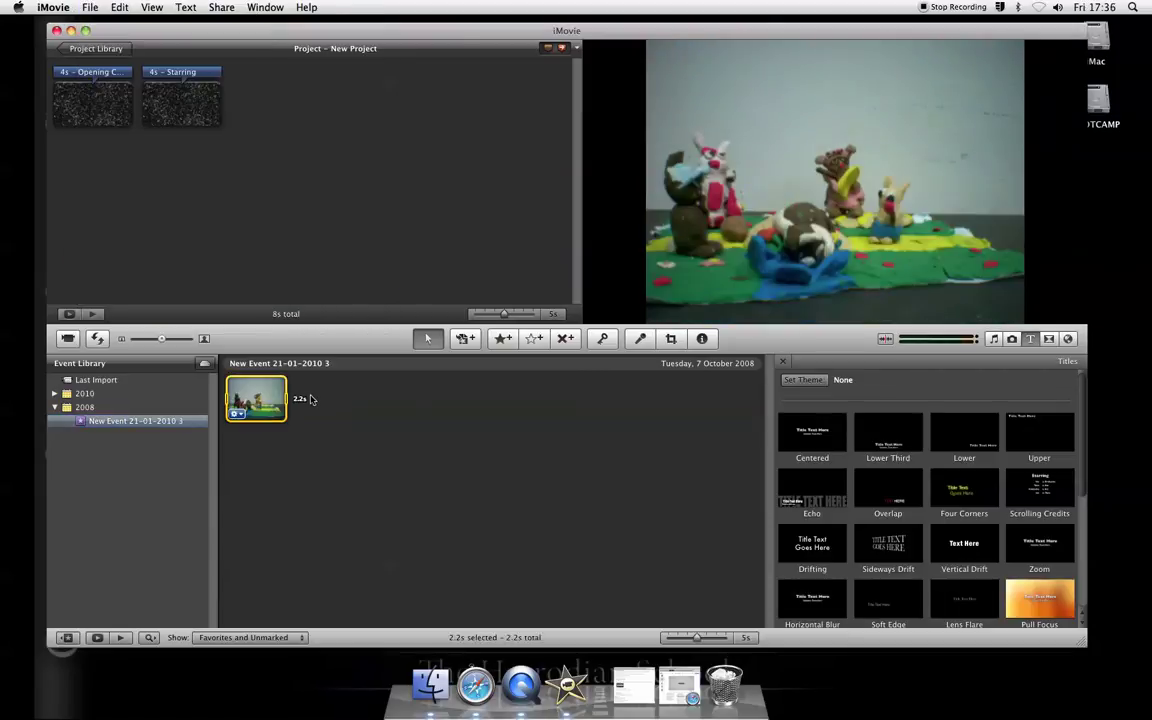
Place the clay animation clip between the two titles and preview it
left_click(258, 400)
left_click_drag(262, 400, 141, 115)
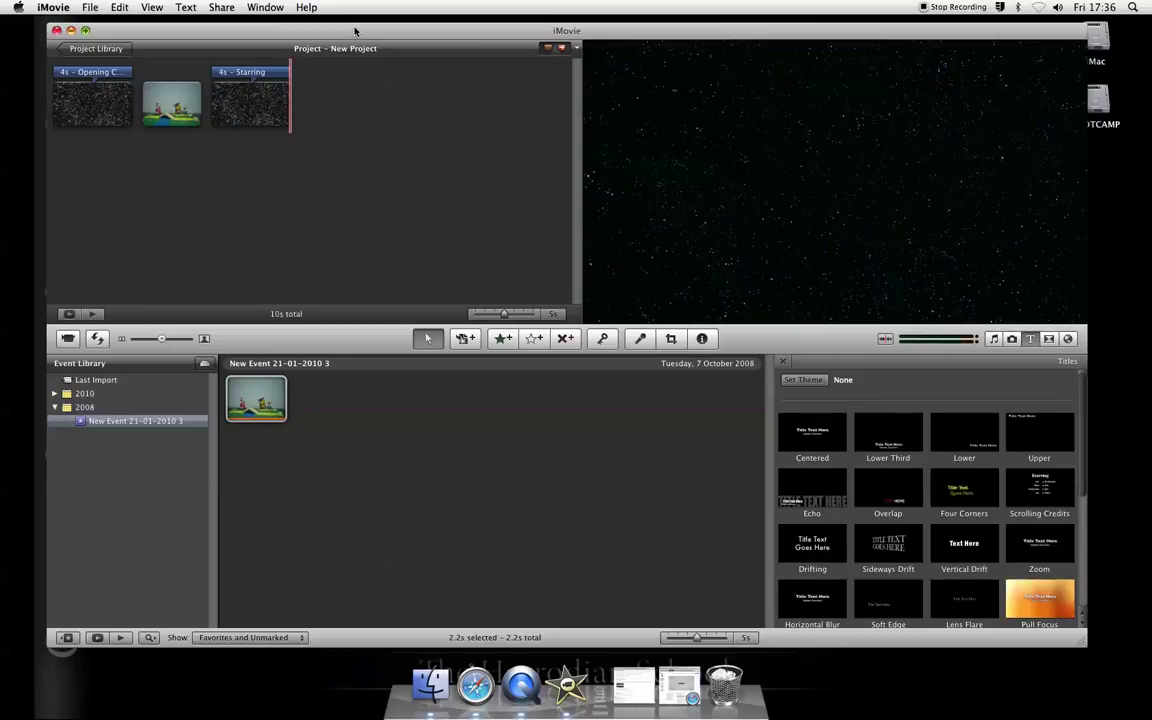
left_click_drag(355, 31, 353, 18)
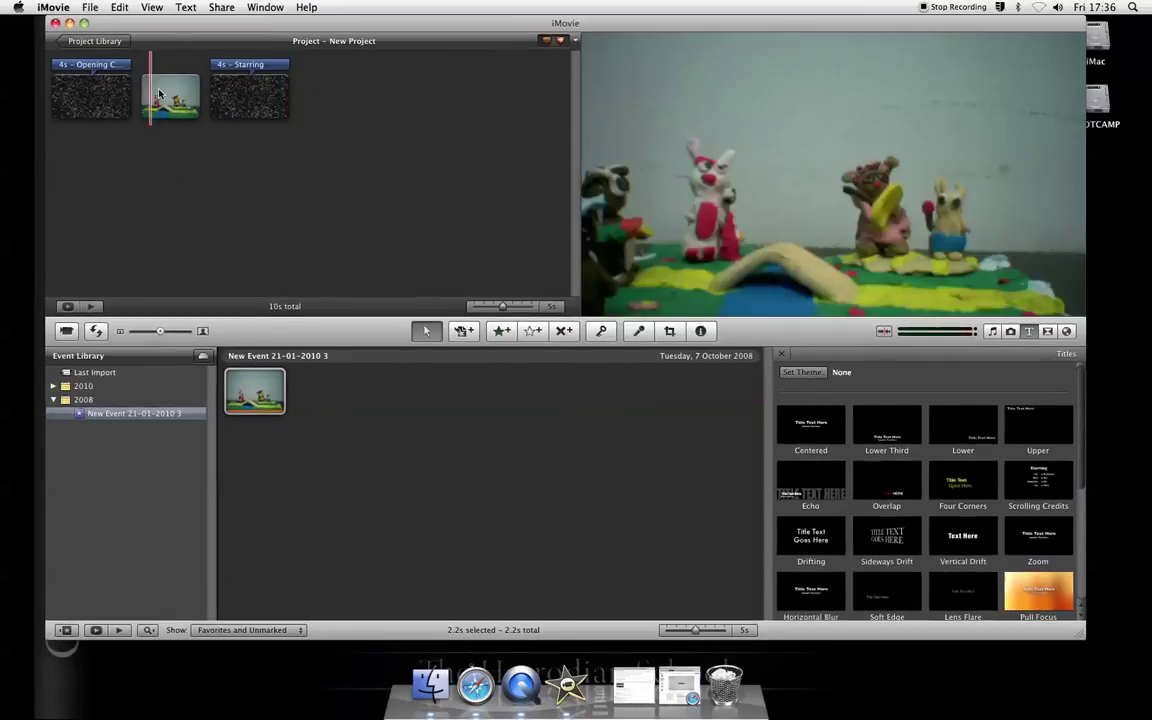
left_click(174, 95)
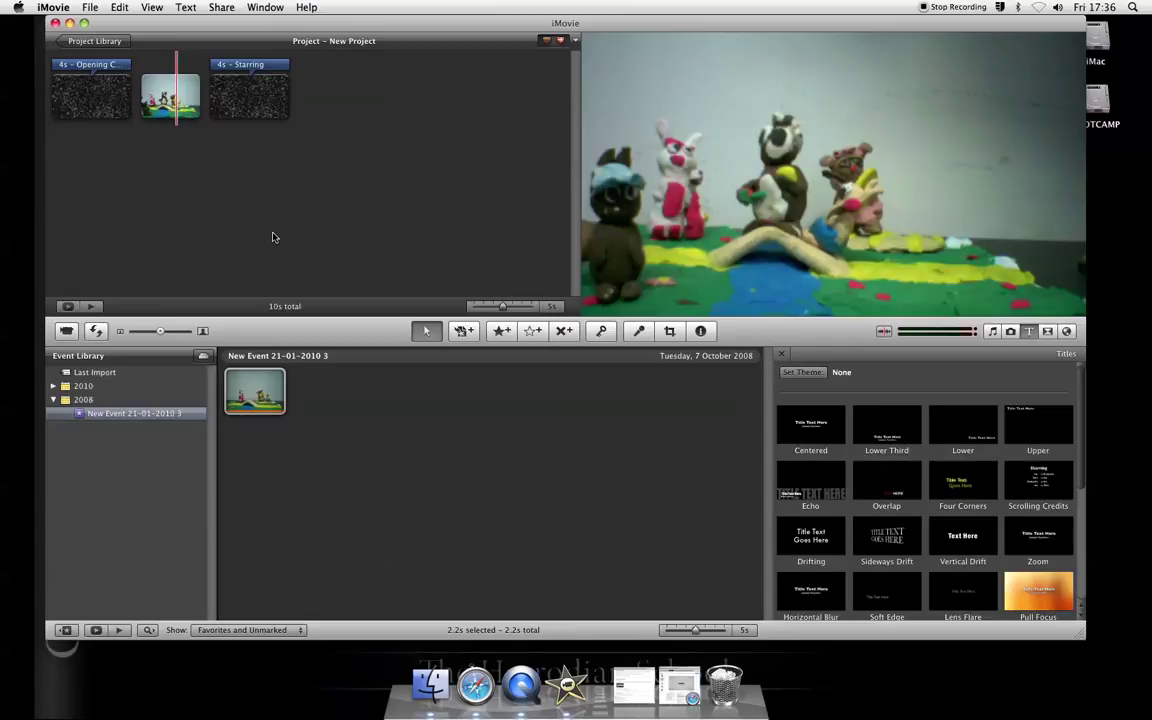